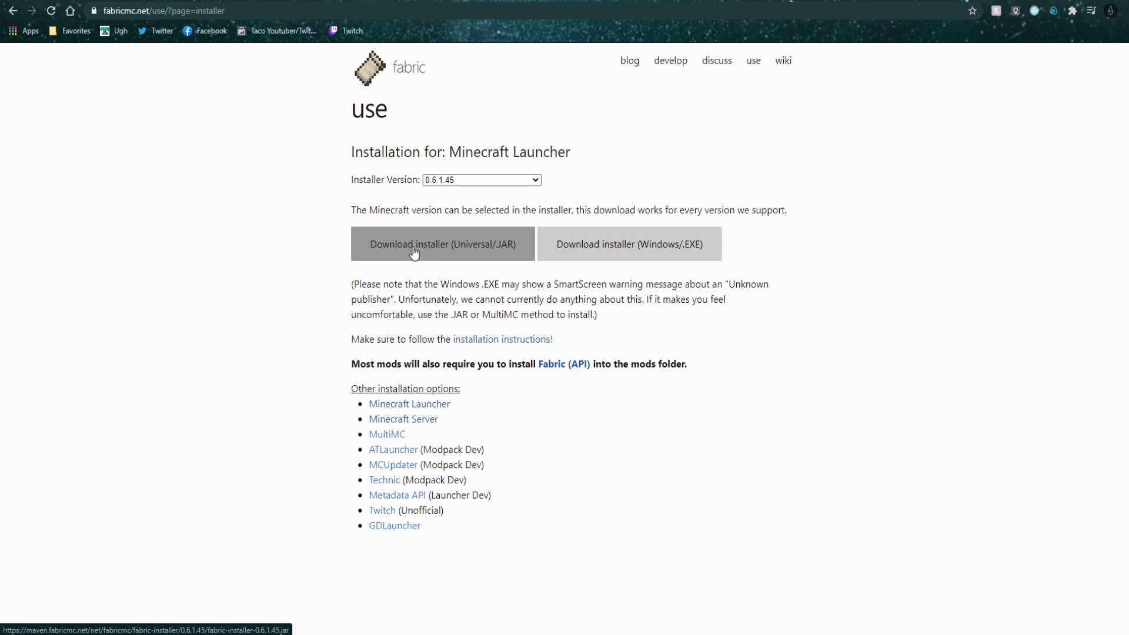
Download the Universal/.JAR Fabric installer, version 0.6.1.45, for the Minecraft Launcher and keep the file.
click(414, 253)
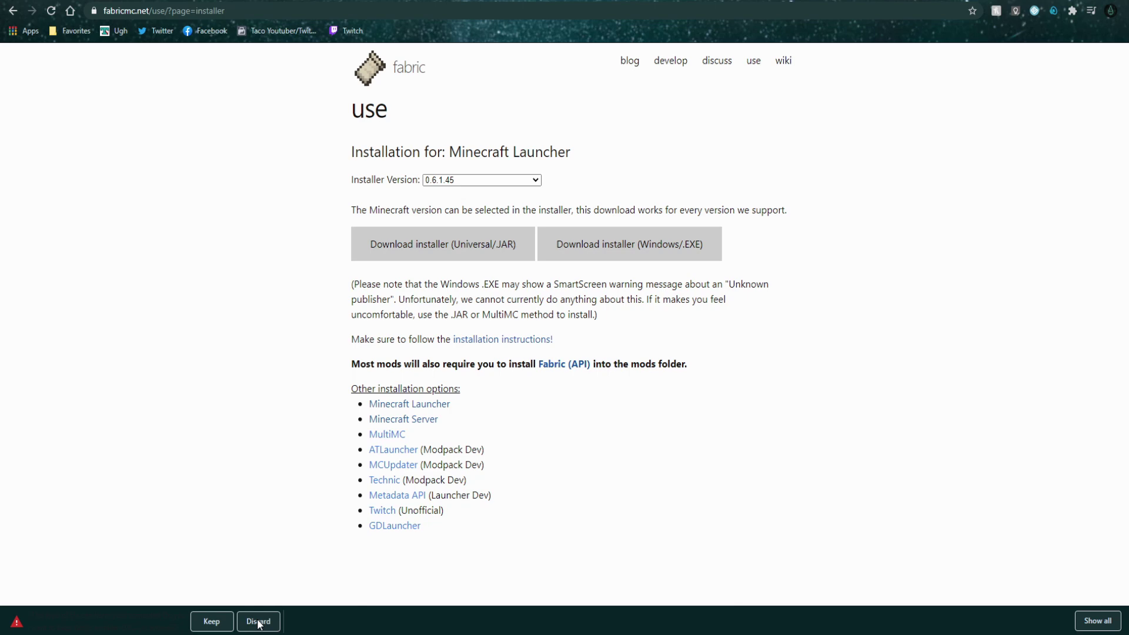
click(212, 622)
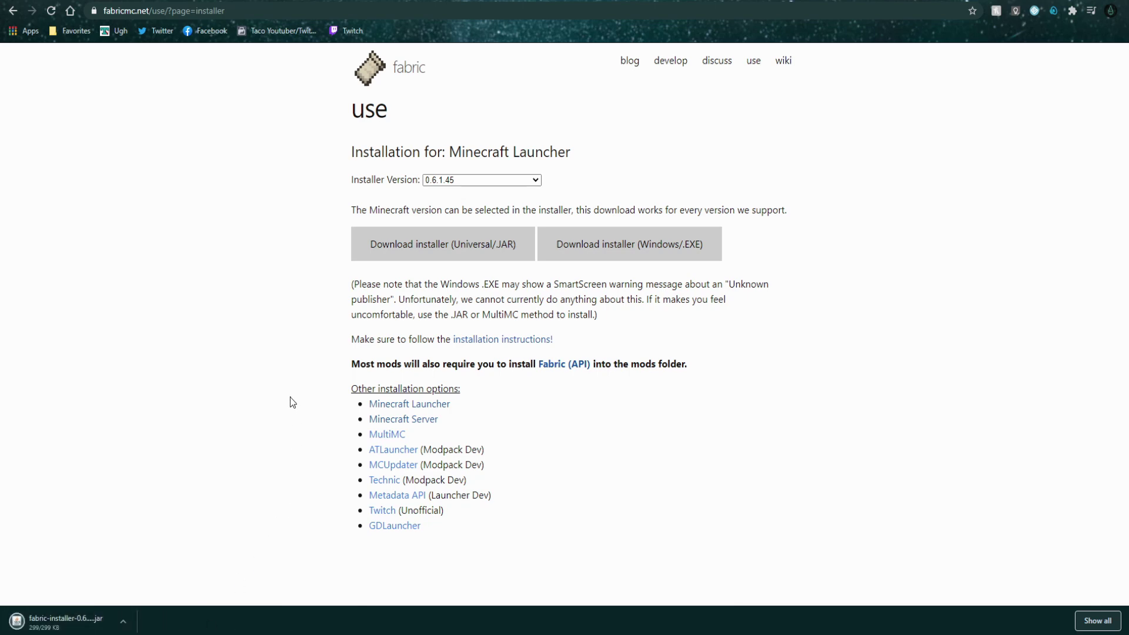
Download Fabric API 0.14.1 build 372 and ModMenu v1.12.2+build.17 for 1.16.1 from CurseForge, keeping both files.
key(ctrl+Tab)
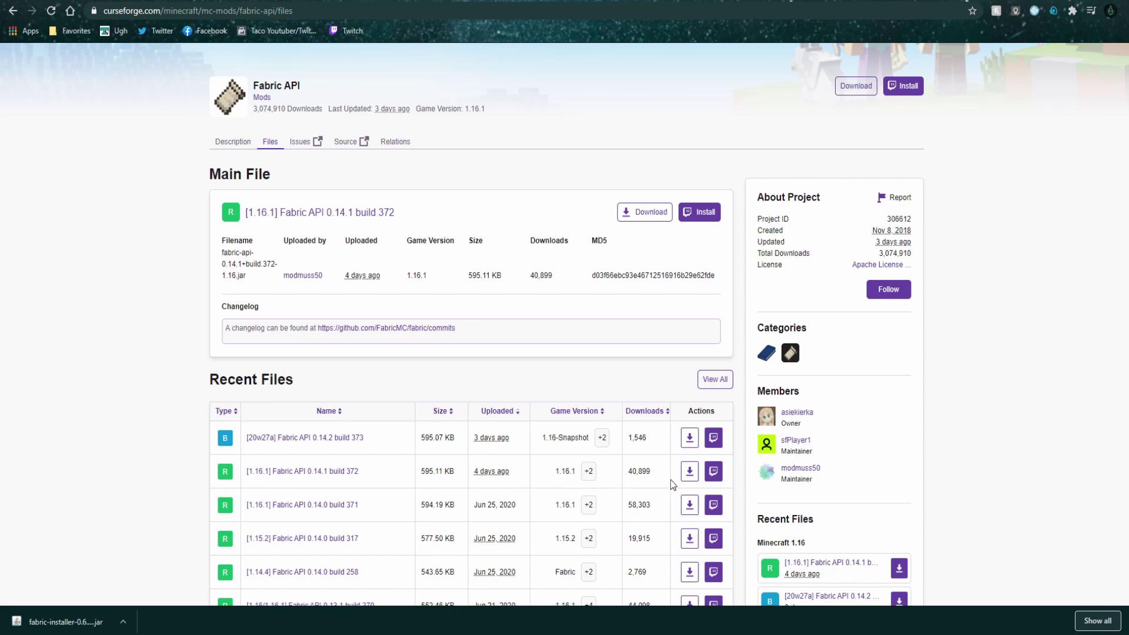
click(688, 471)
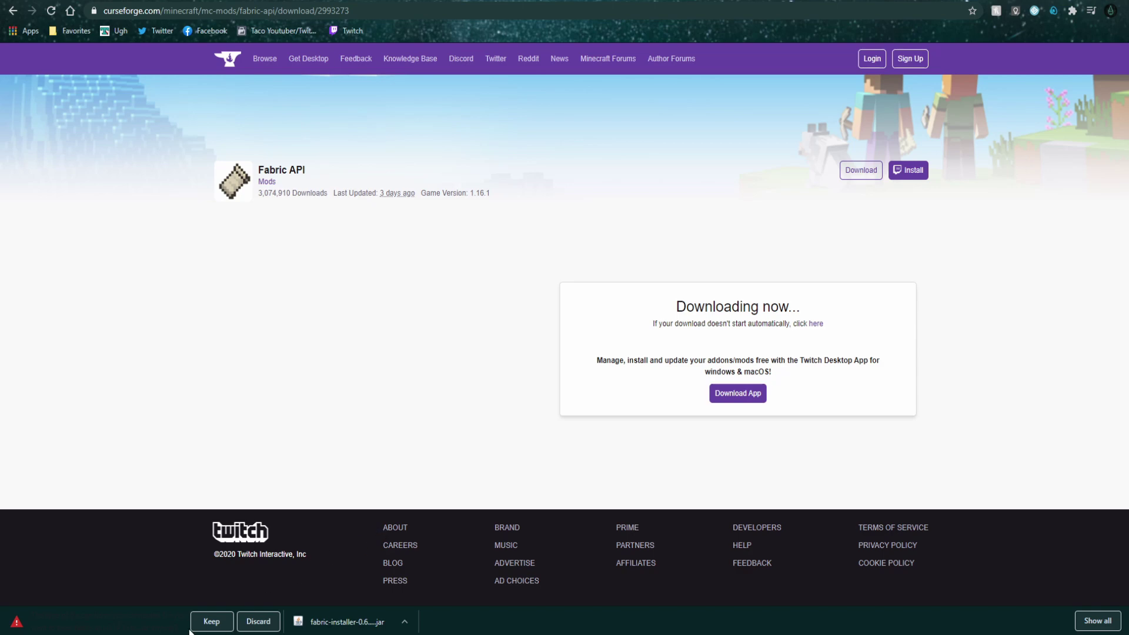
click(196, 627)
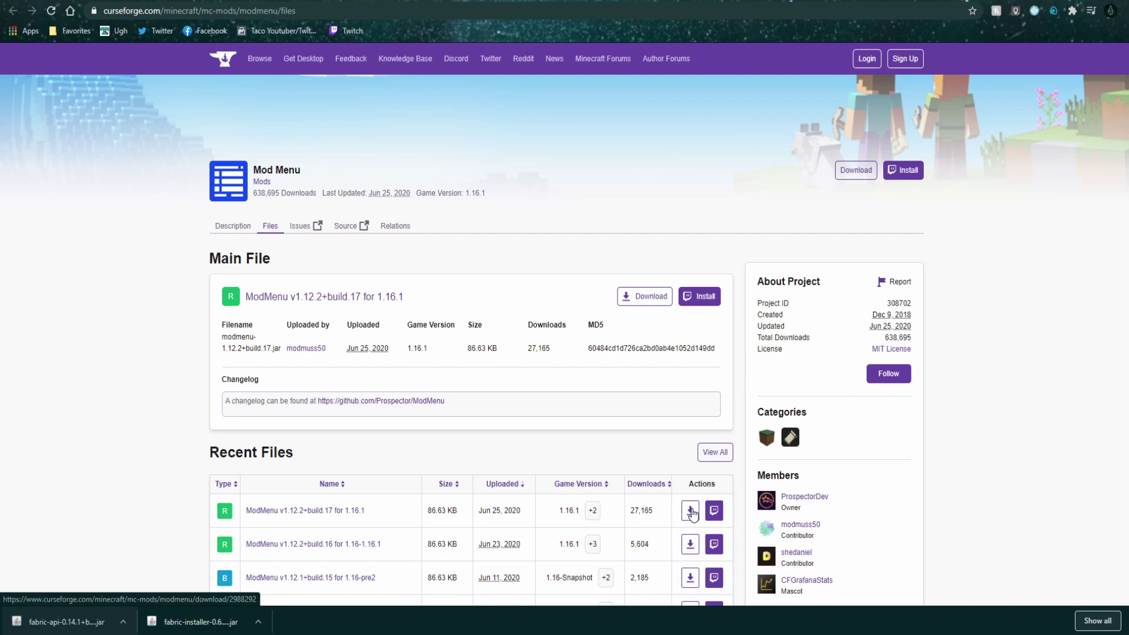
click(691, 512)
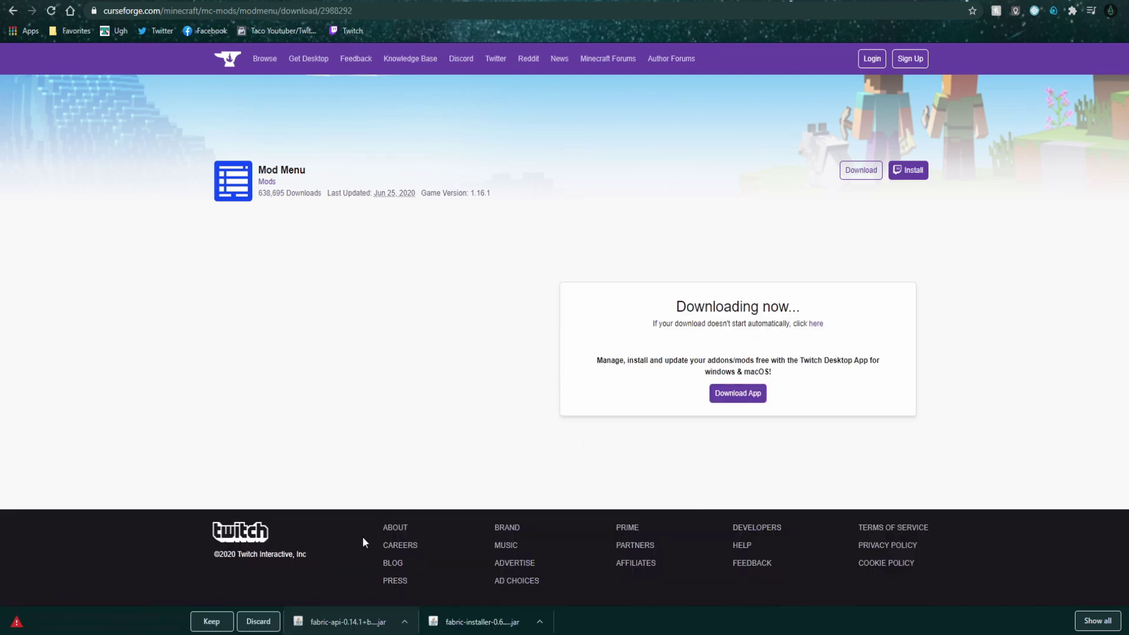
click(211, 621)
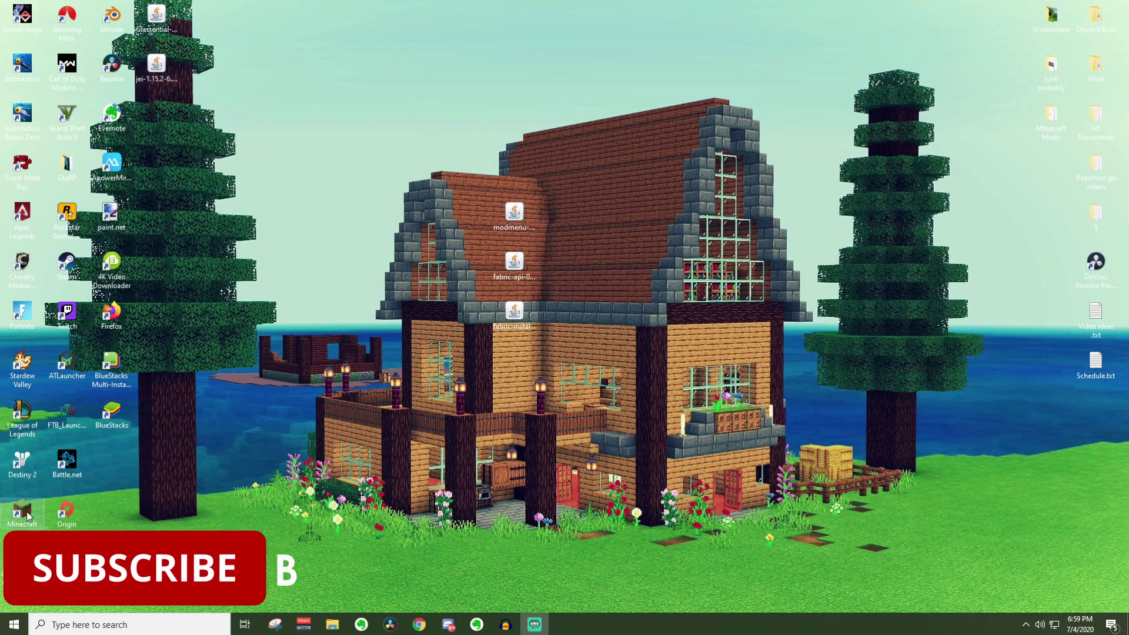
Open the Minecraft Launcher, start the plain 1.16.1 version once, and quit the game from its title screen.
double_click(27, 517)
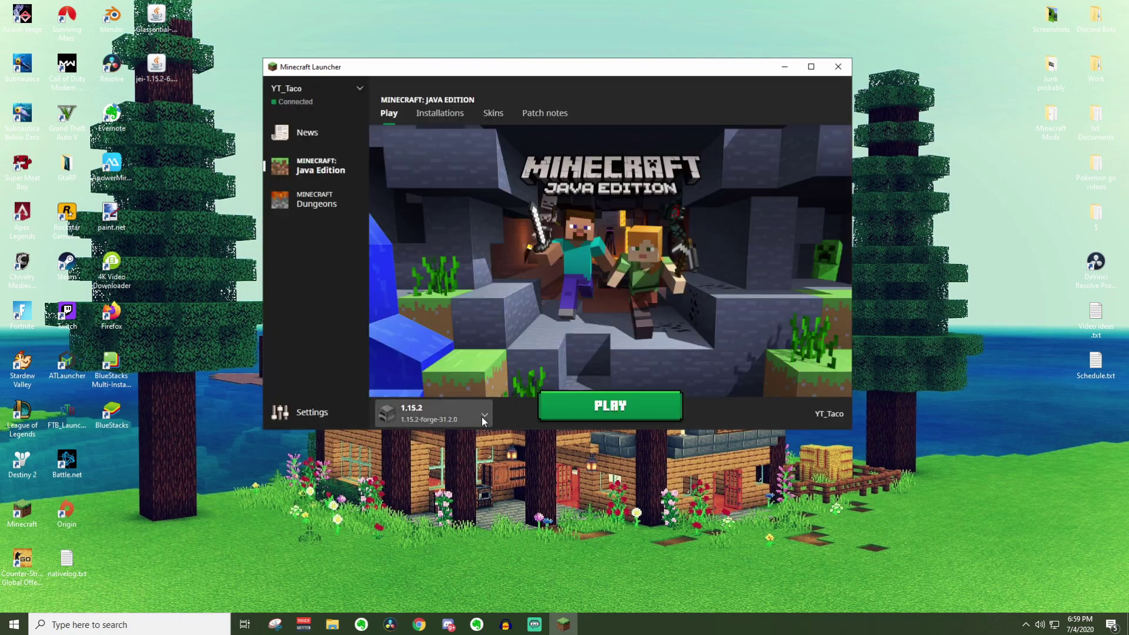
click(481, 416)
click(428, 274)
click(600, 409)
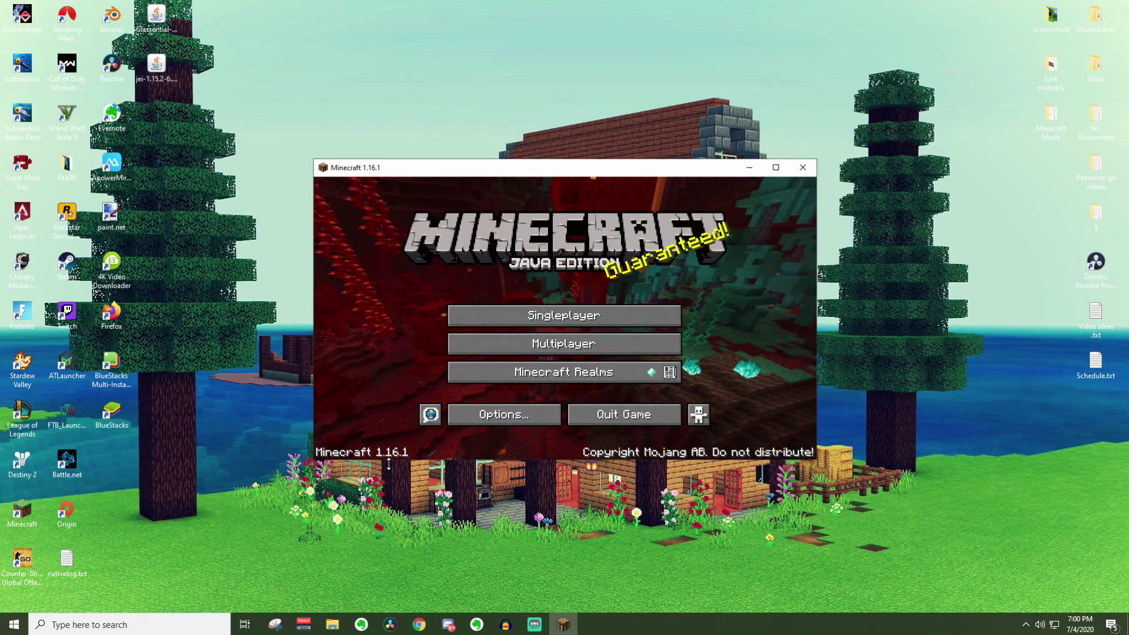
click(580, 425)
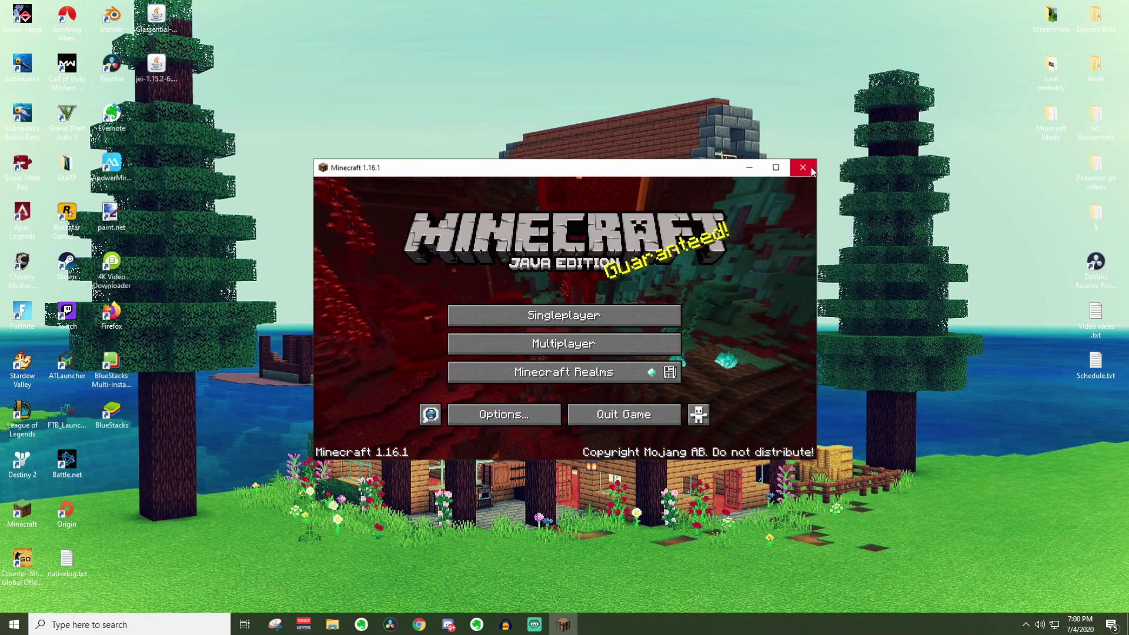
Open the Roaming folder by running %appdata% from the Windows Run dialog.
click(123, 626)
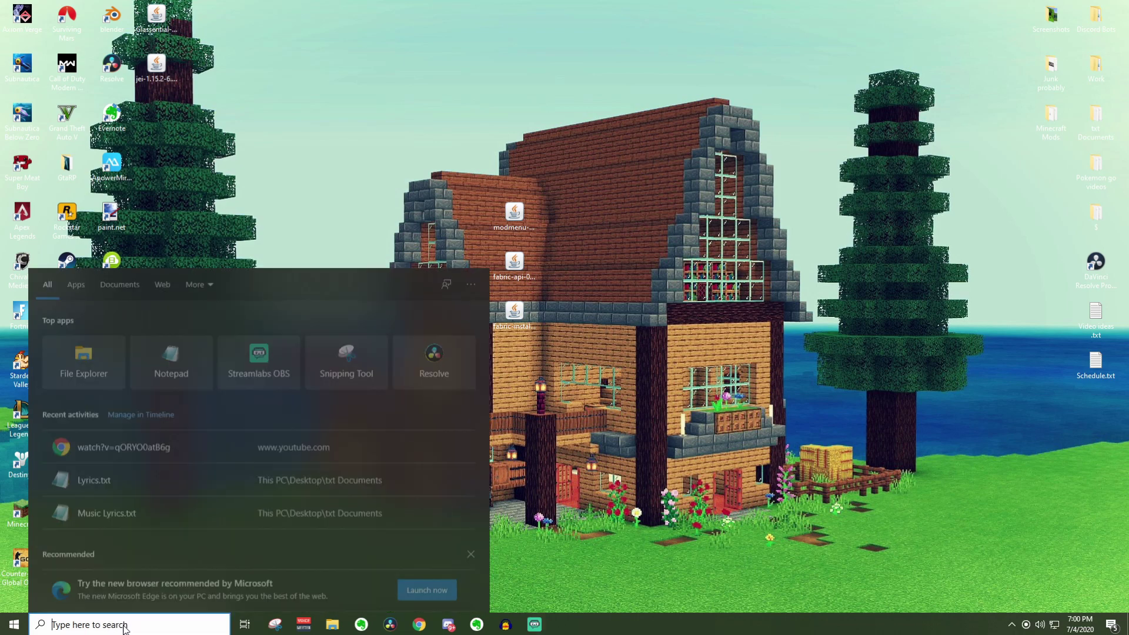
text(run)
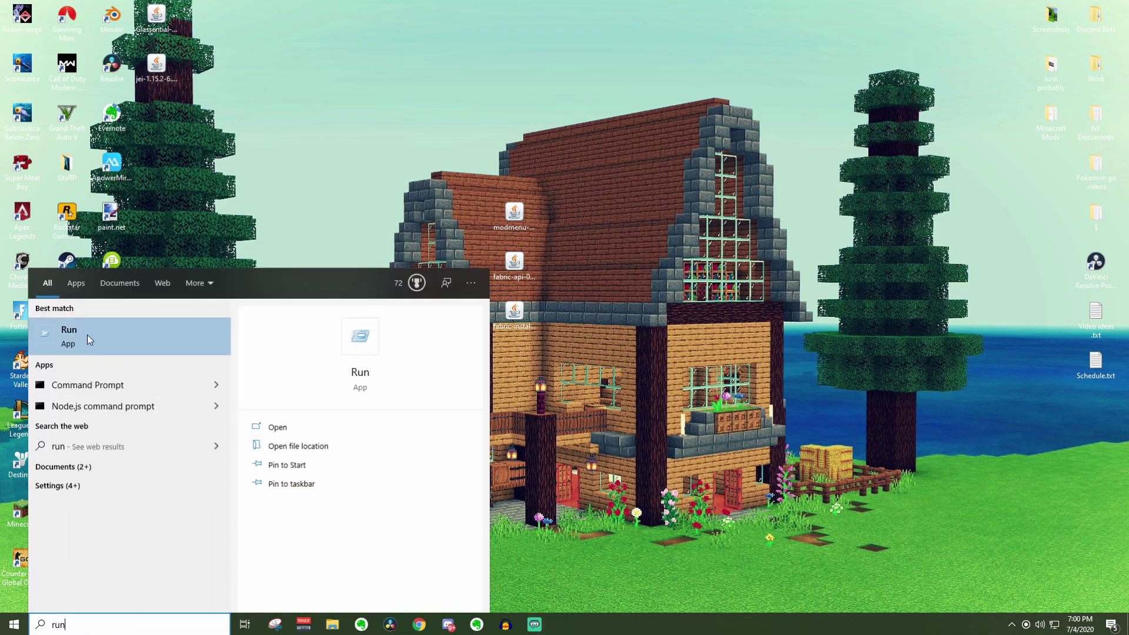
click(87, 334)
click(110, 548)
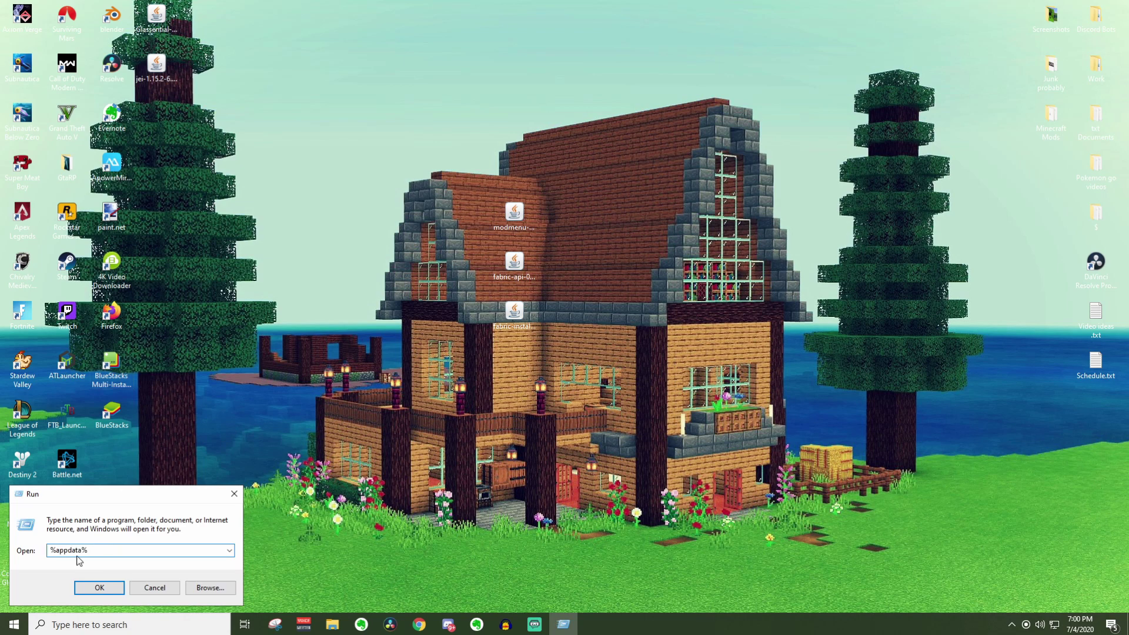
drag(51, 550, 55, 550)
click(96, 586)
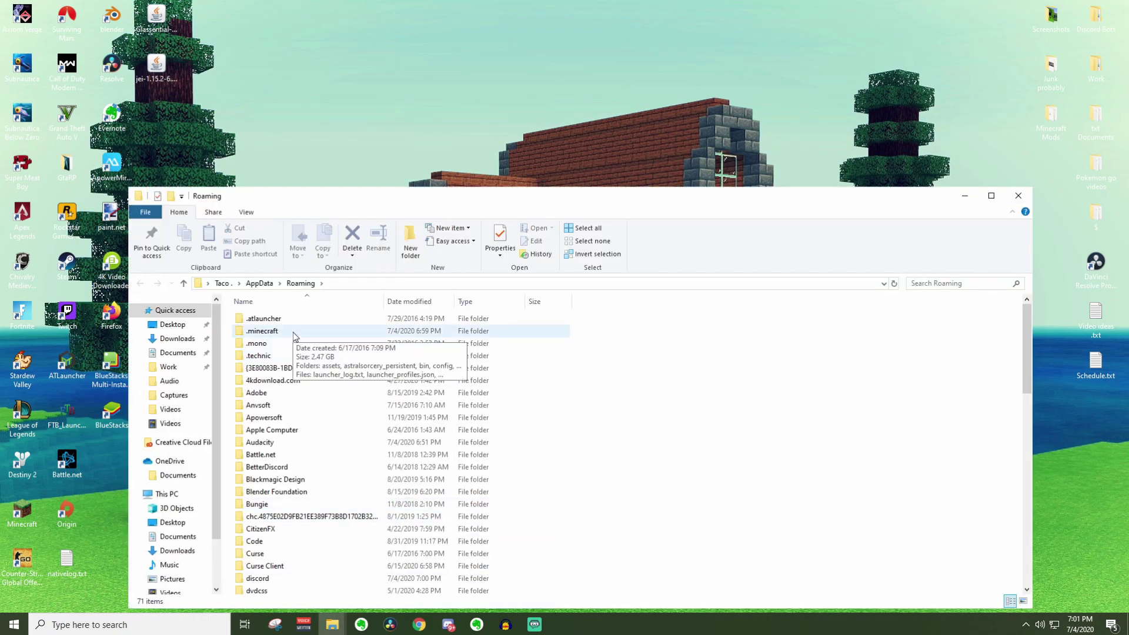
Open the versions folder inside .minecraft and look through the installed Minecraft versions.
double_click(295, 337)
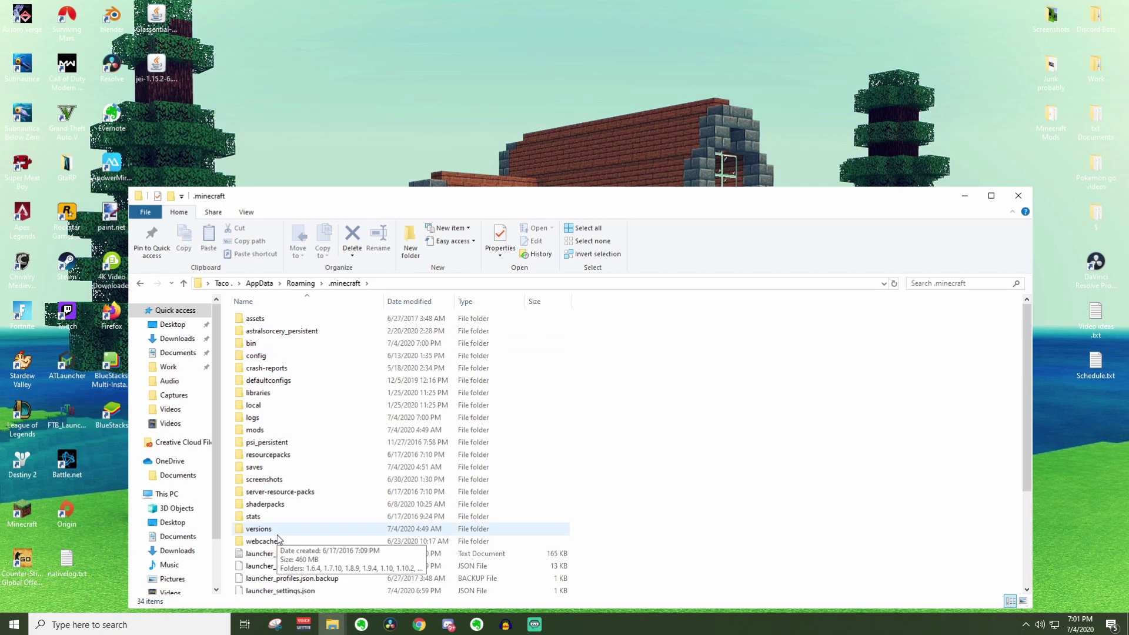
double_click(278, 533)
scroll(371, 444, down, 3)
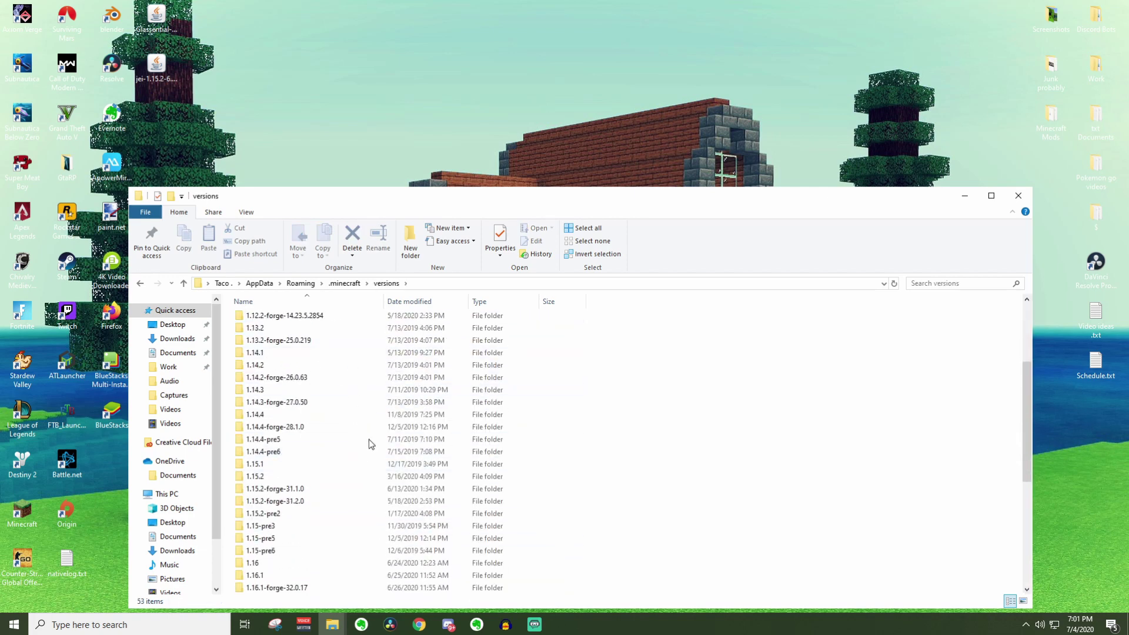
scroll(373, 470, down, 6)
scroll(373, 506, up, 8)
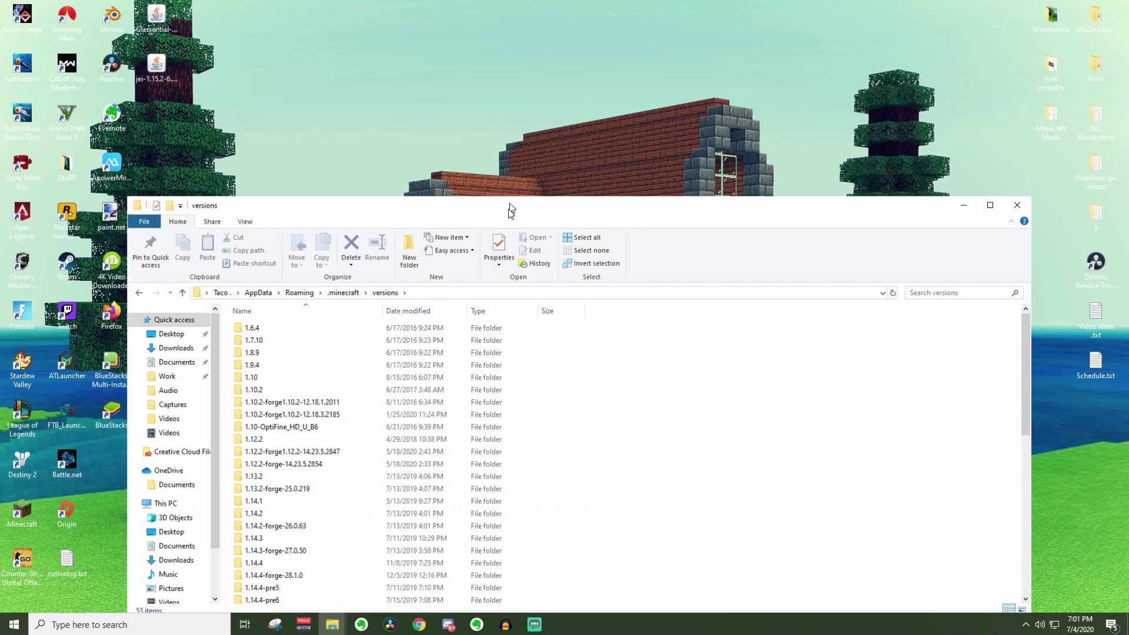
Run the downloaded Fabric installer and install loader 0.8.9+build.203 for Minecraft 1.16.1 into .minecraft with a profile, then close it.
drag(506, 203, 490, 360)
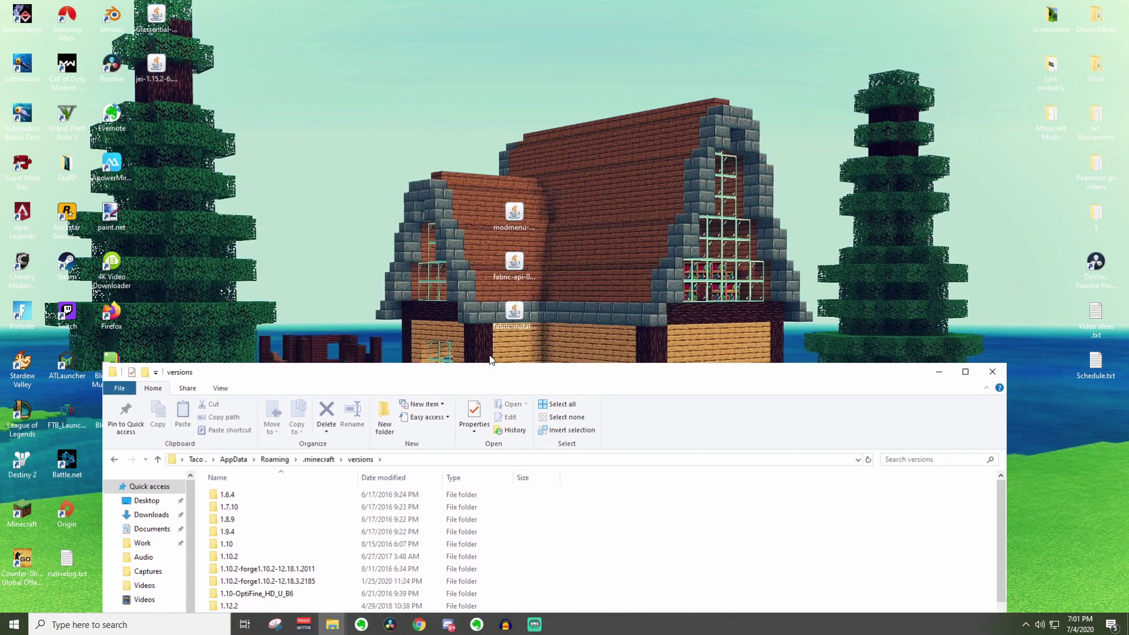
click(522, 315)
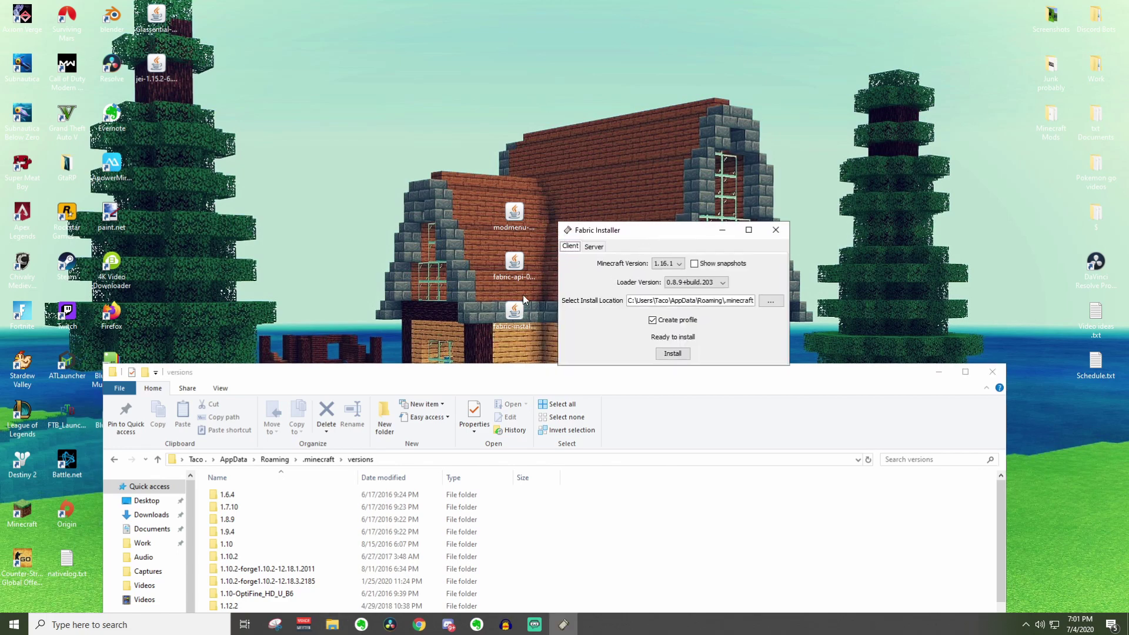
drag(668, 232, 553, 243)
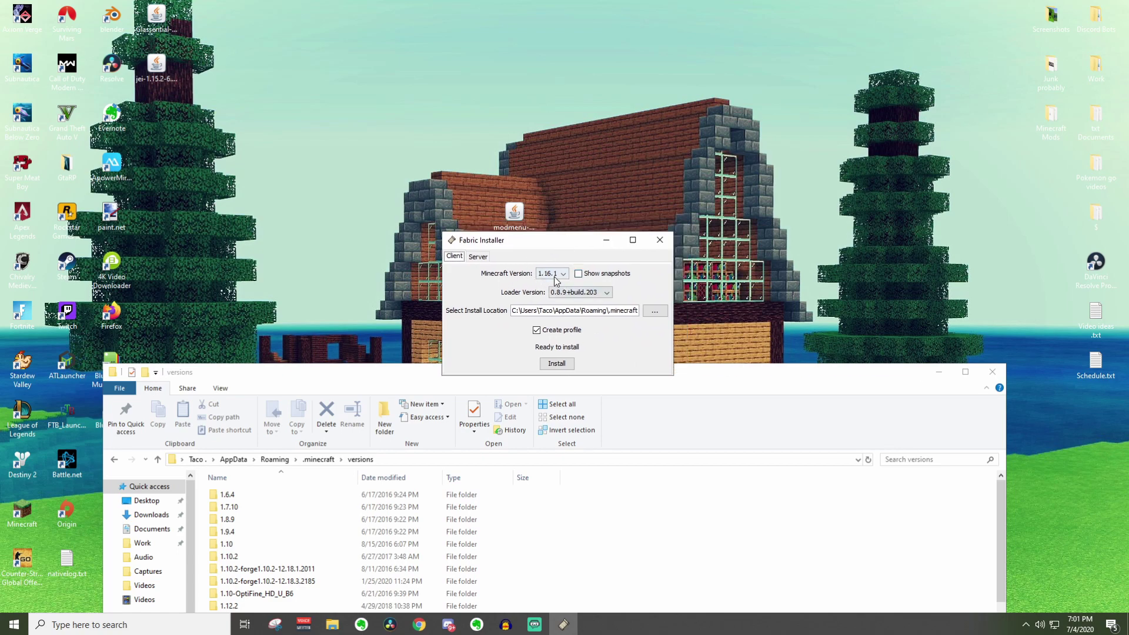
click(556, 363)
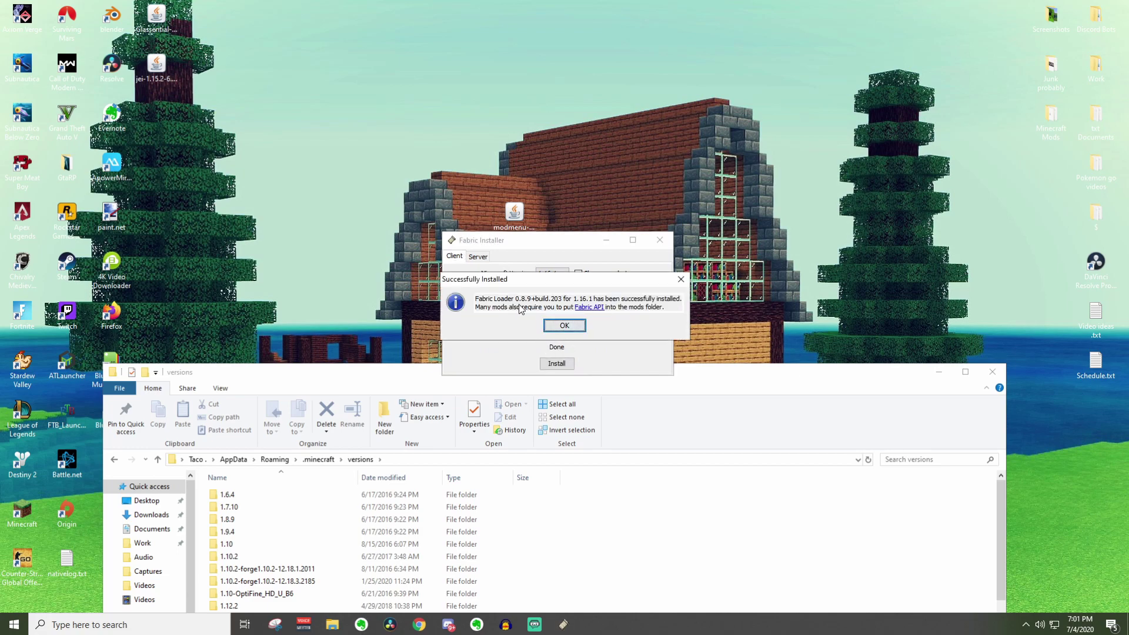
click(564, 325)
click(660, 240)
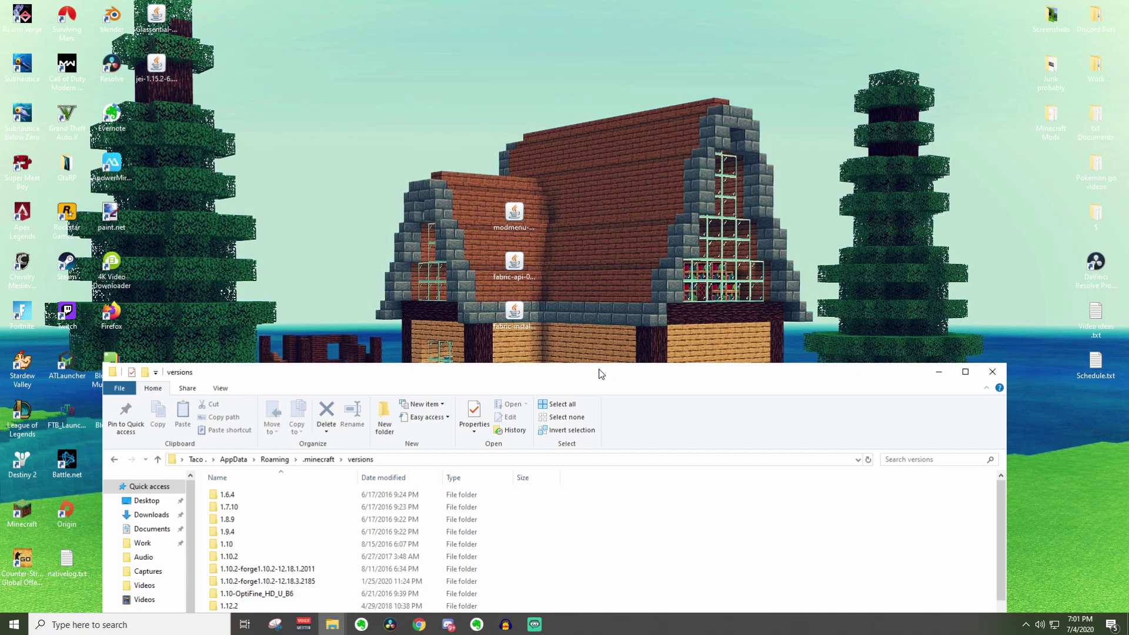
Check the versions folder for the fabric-loader-0.8.9+build.203-1.16.1 entry and close the folder window.
drag(601, 371, 627, 121)
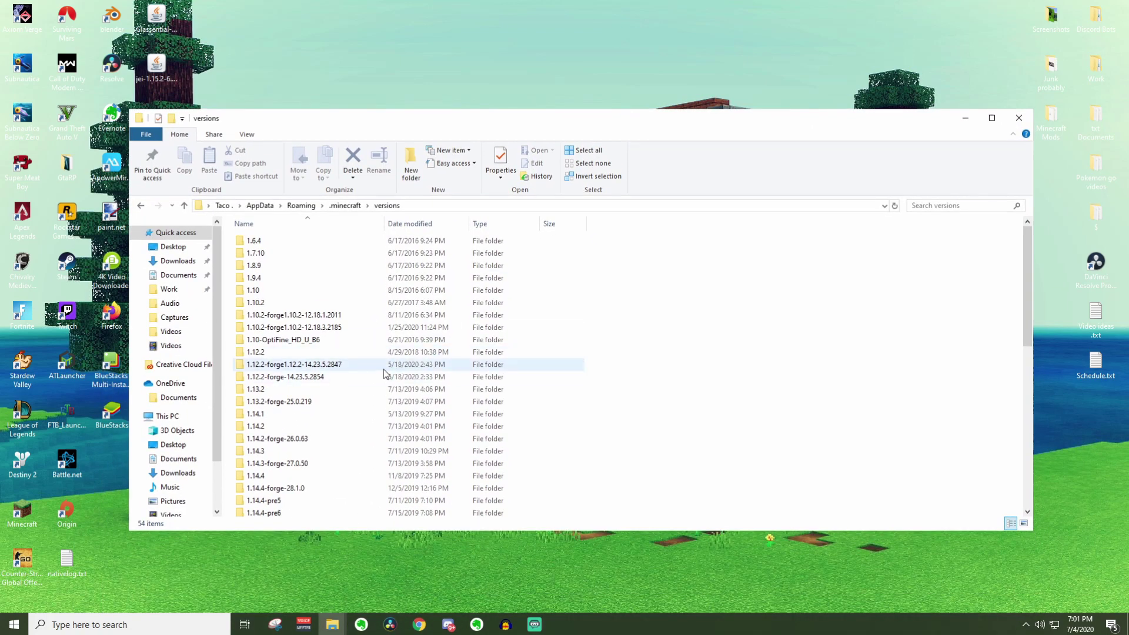
scroll(376, 380, down, 5)
scroll(376, 386, down, 6)
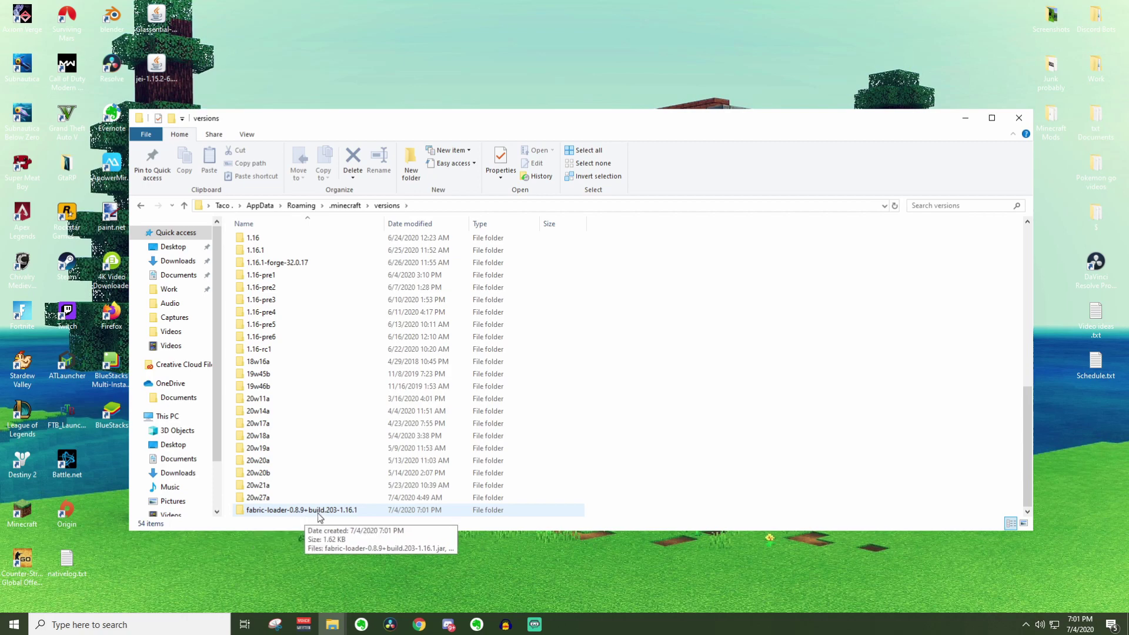
click(1013, 120)
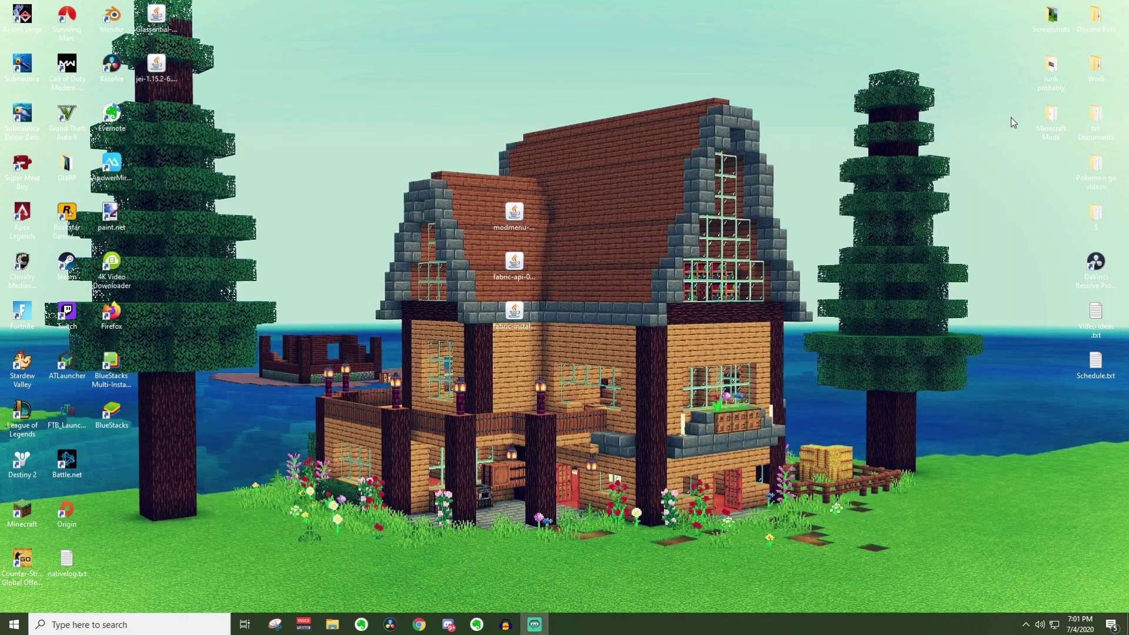
Launch Minecraft with the fabric-loader-1.16.1 profile from the launcher and quit from the title screen.
double_click(34, 520)
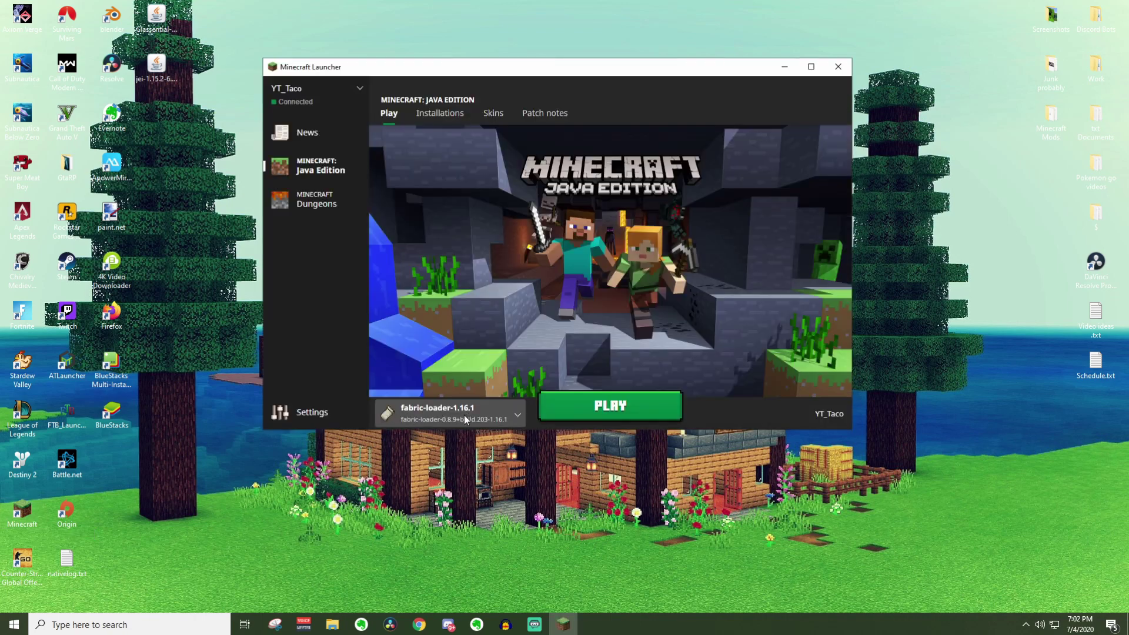
click(607, 411)
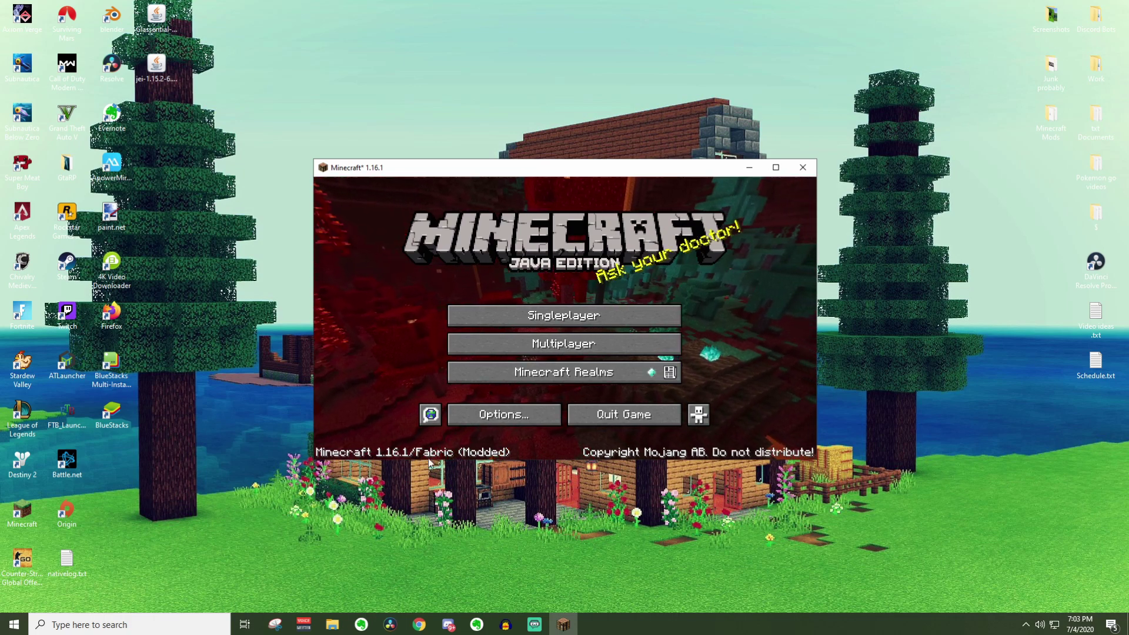
click(620, 415)
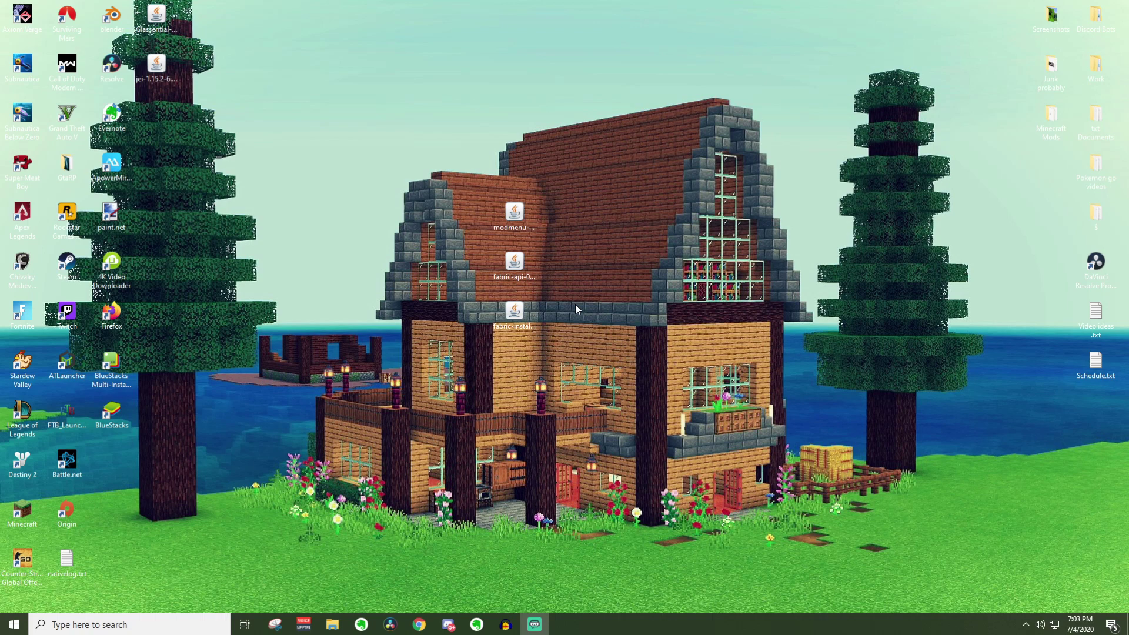
Move the modmenu and fabric-api files up on the desktop, apart from the Fabric installer.
drag(576, 191, 514, 211)
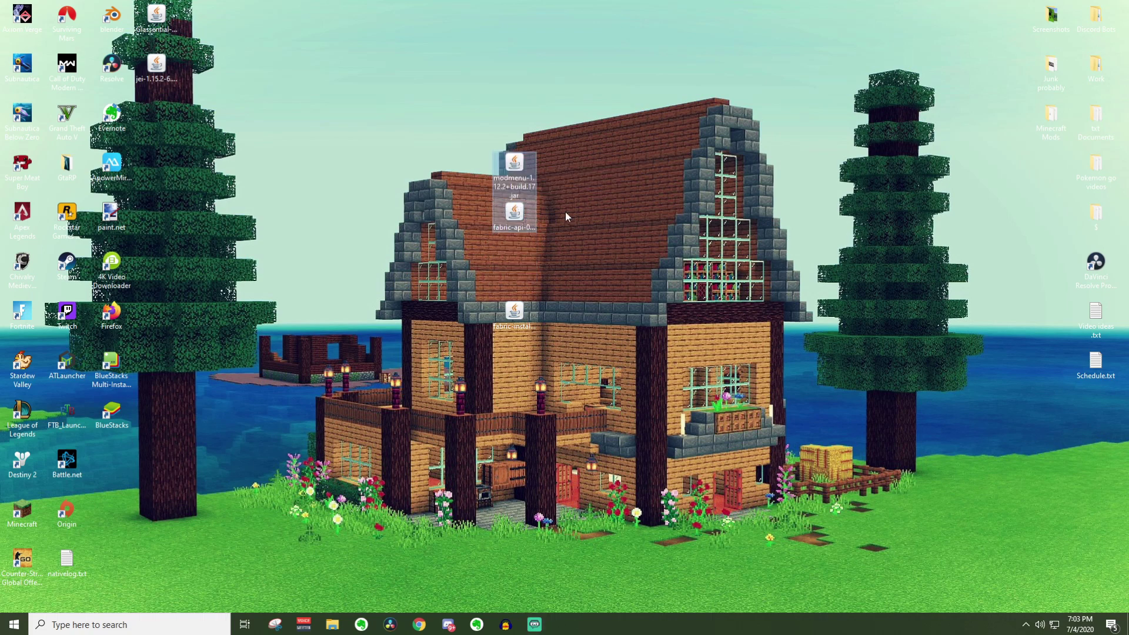
click(489, 252)
Open the .minecraft folder in Roaming by running %appdata% from the Windows Run dialog.
click(113, 624)
text(run)
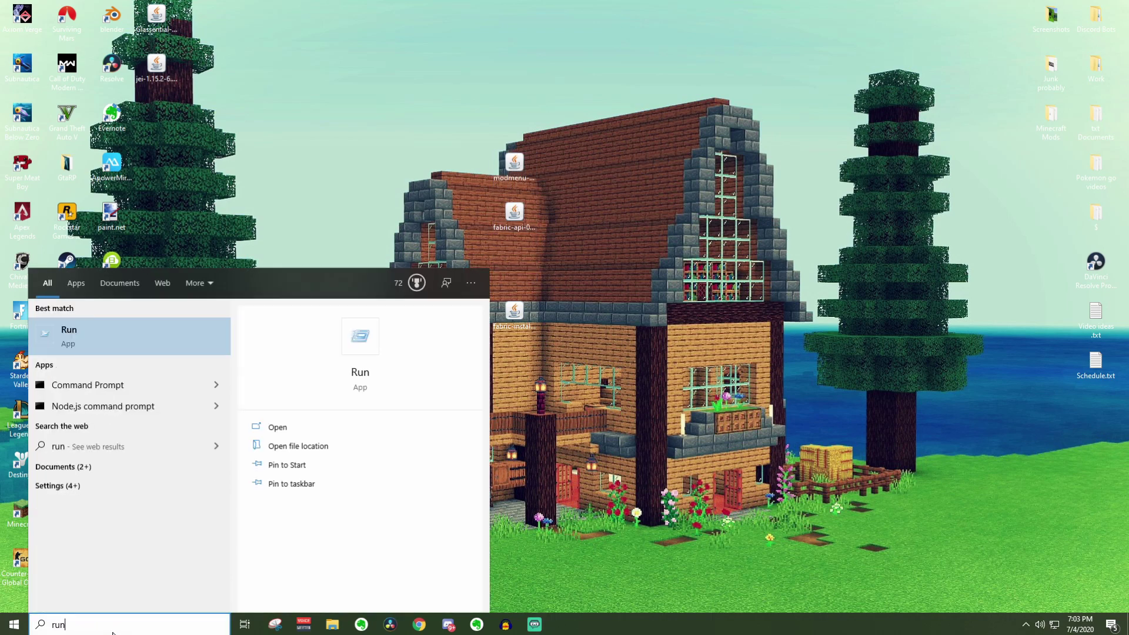
key(Return)
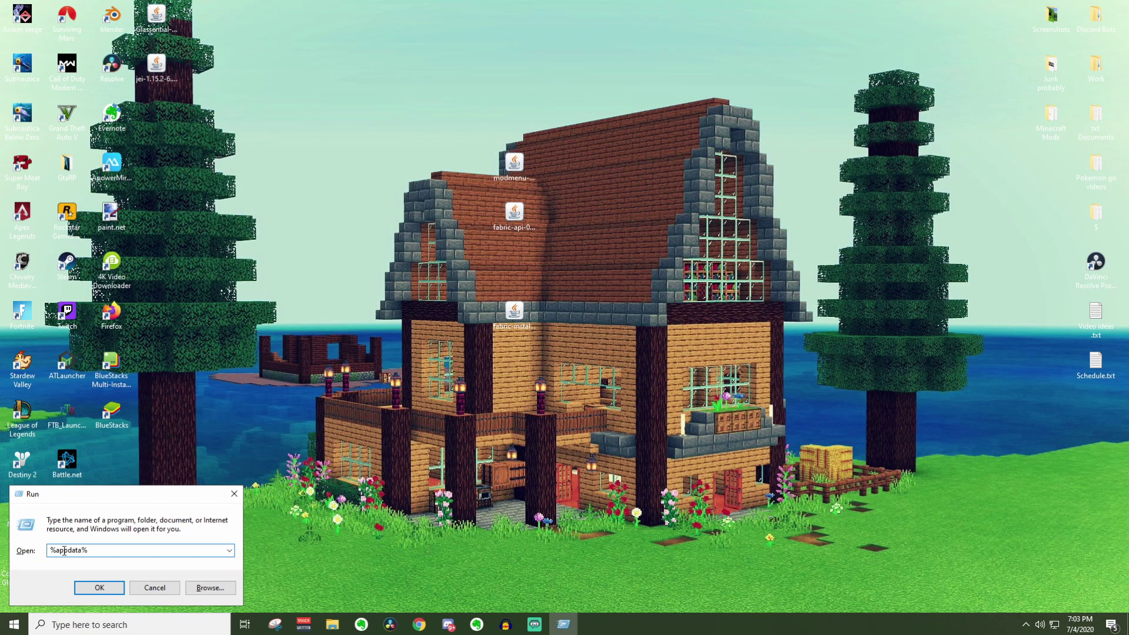
click(93, 589)
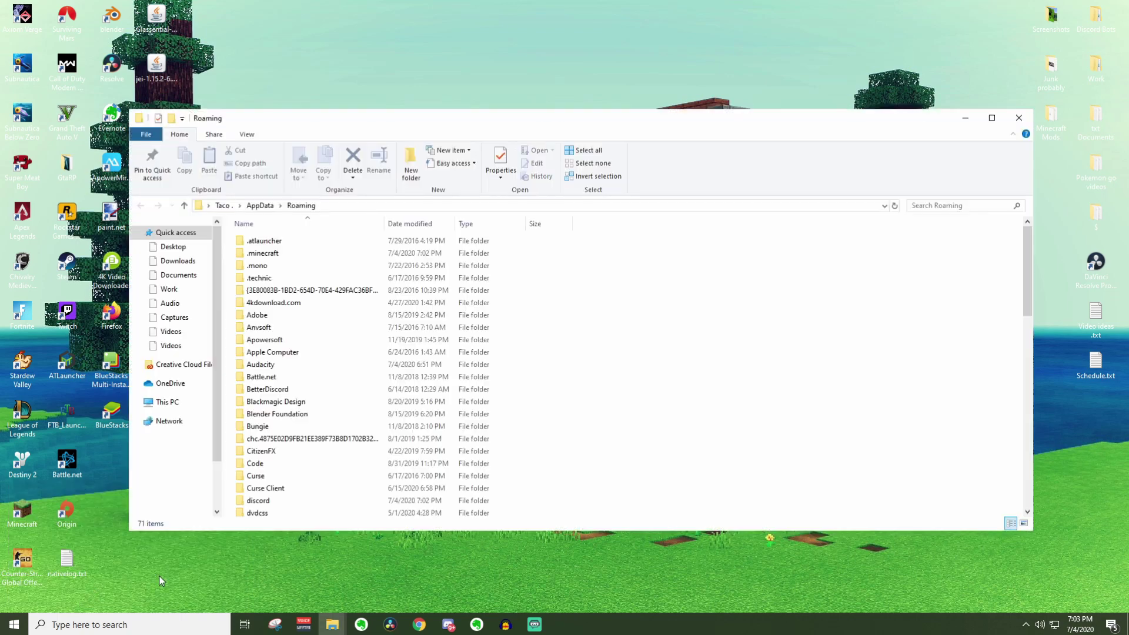
double_click(280, 254)
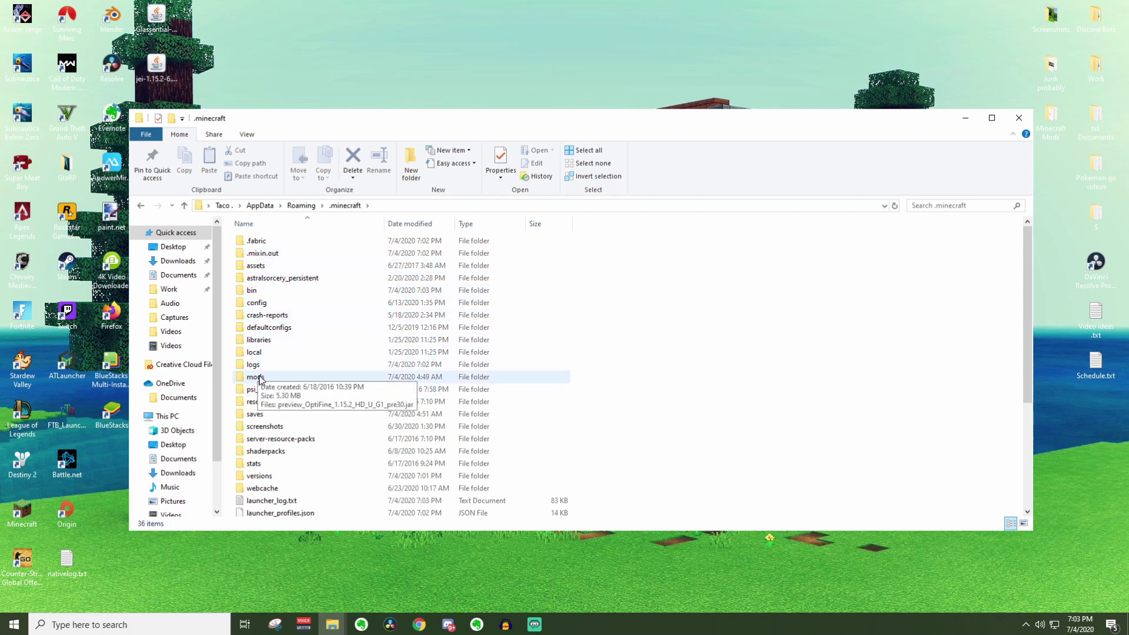
right_click(609, 388)
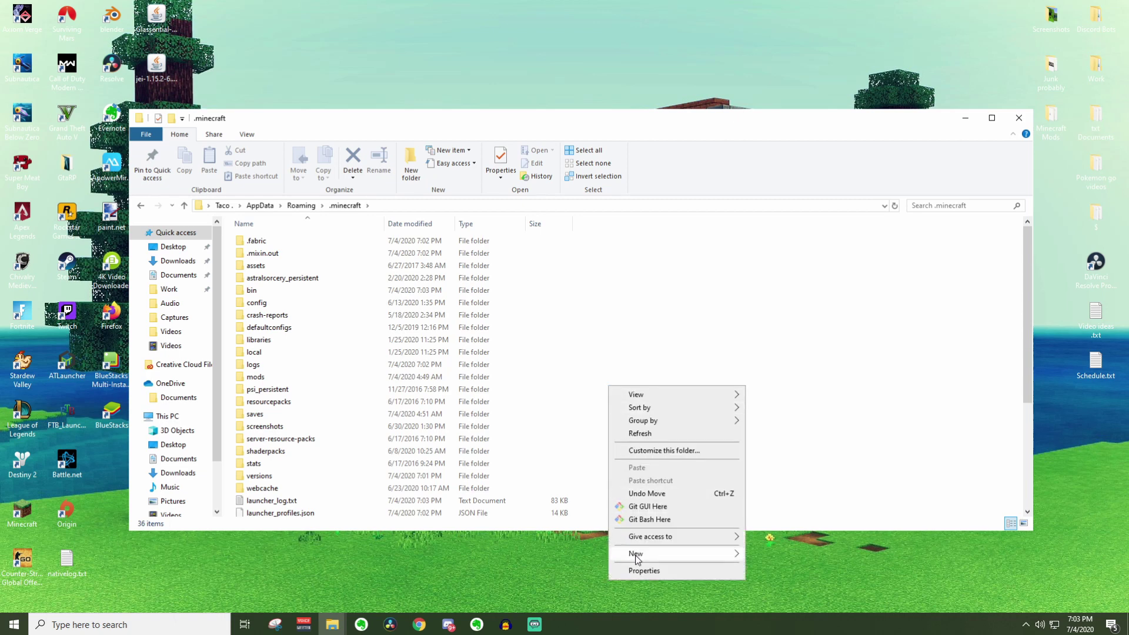
mouse_move(642, 555)
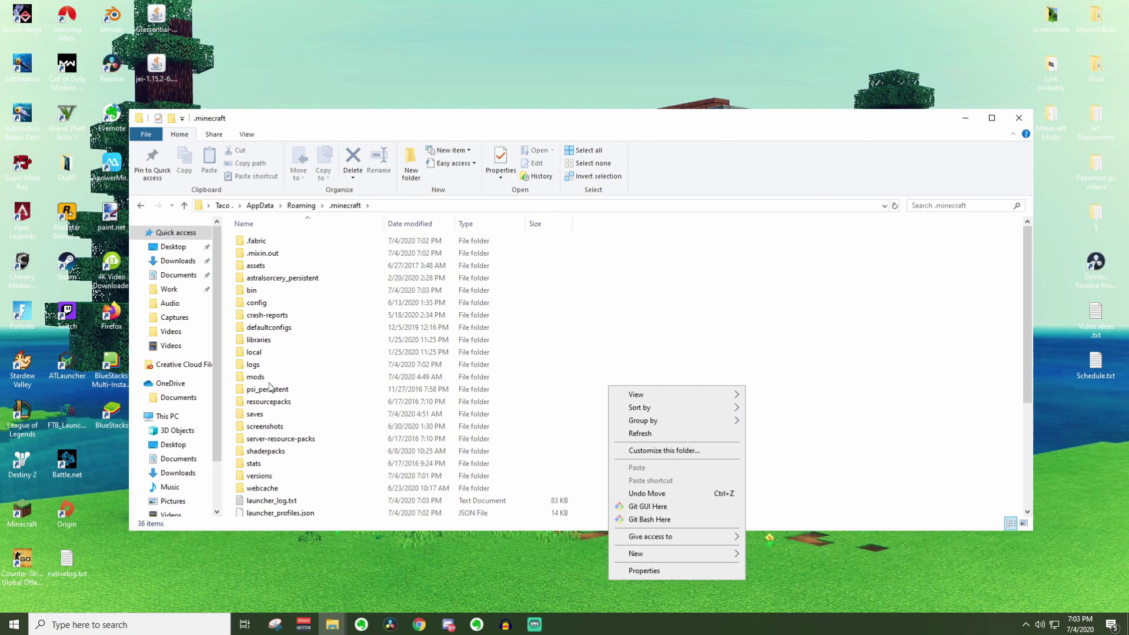
Open the mods folder in .minecraft and move the modmenu and fabric-api jar files from the desktop into it.
click(676, 338)
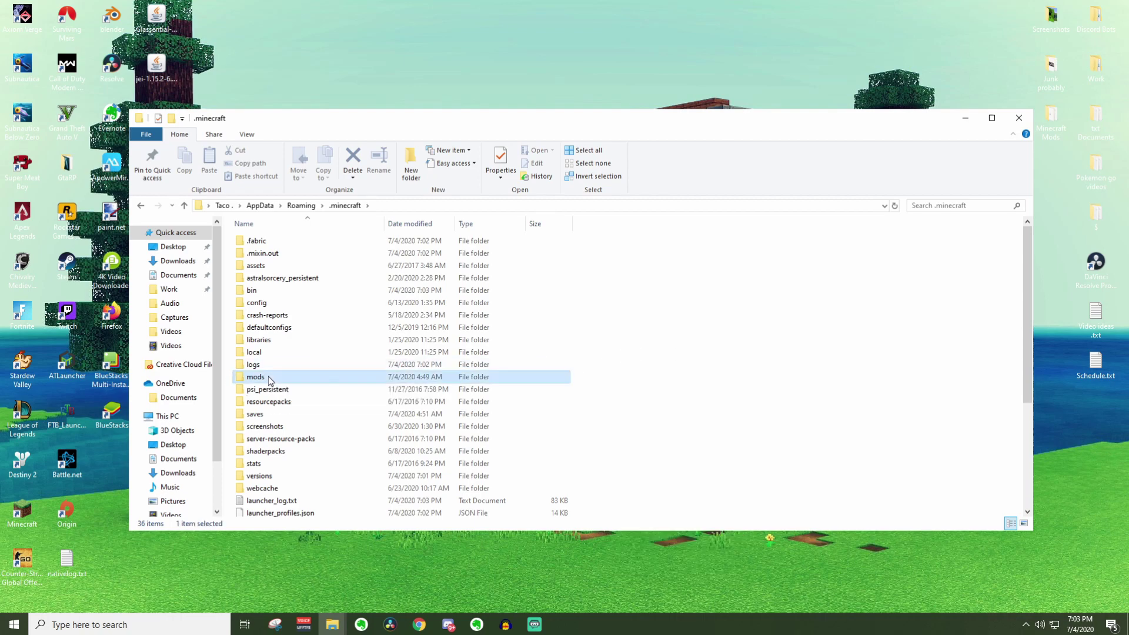
double_click(279, 377)
drag(460, 120, 456, 261)
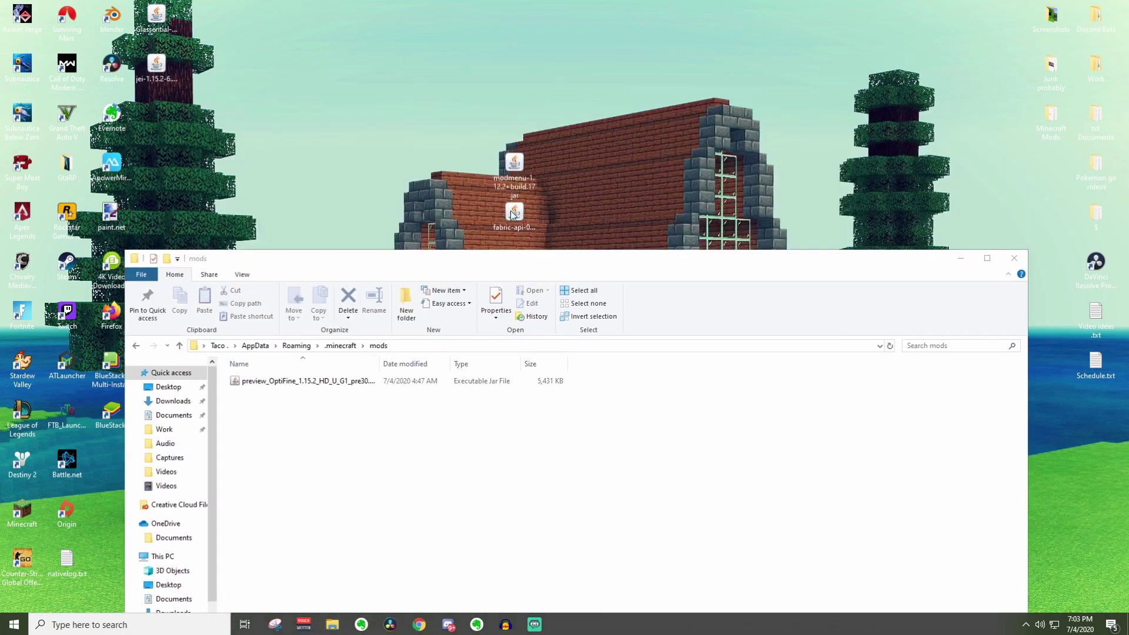
drag(544, 147, 497, 232)
drag(508, 181, 361, 411)
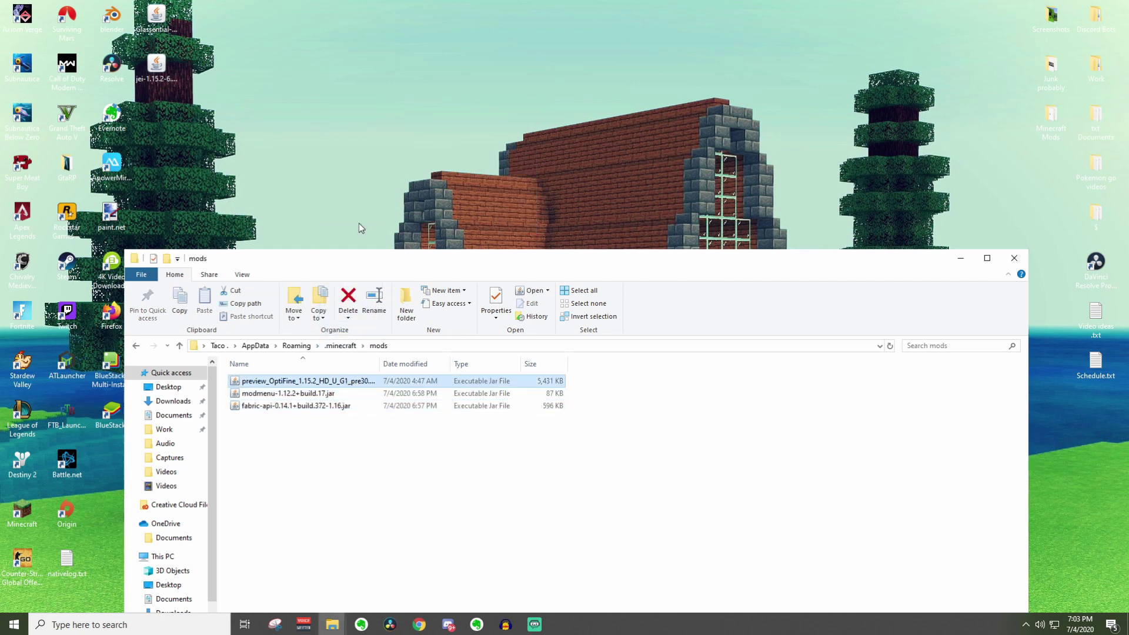
Move the preview_OptiFine_1.15.2 jar out of the mods folder onto the desktop and close the folder window.
drag(422, 213, 380, 118)
drag(426, 259, 420, 185)
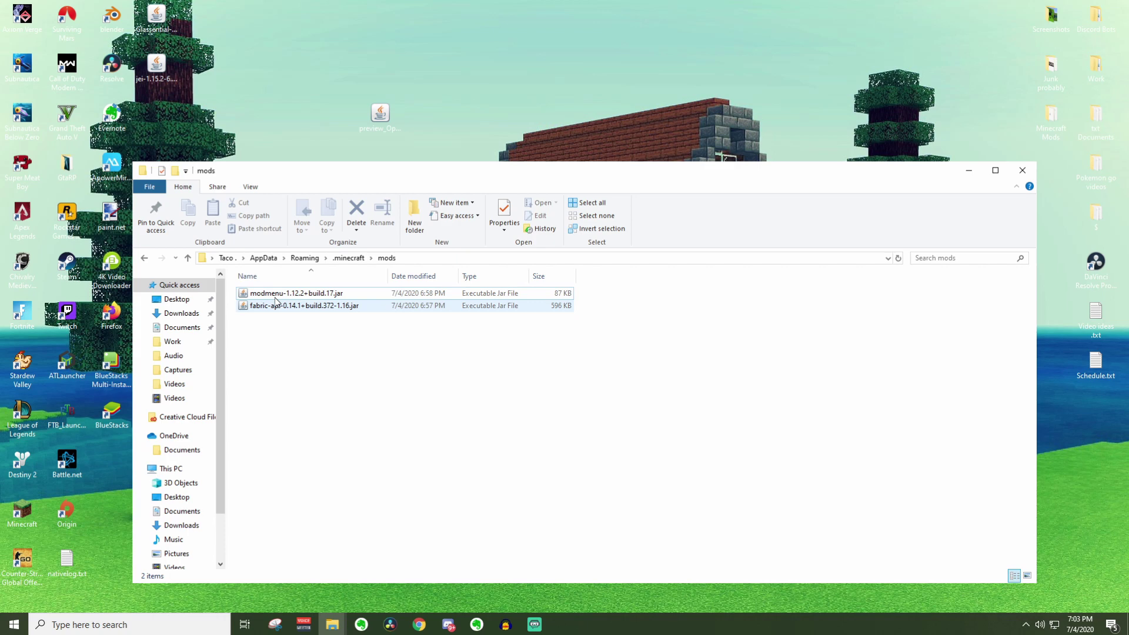
click(1022, 170)
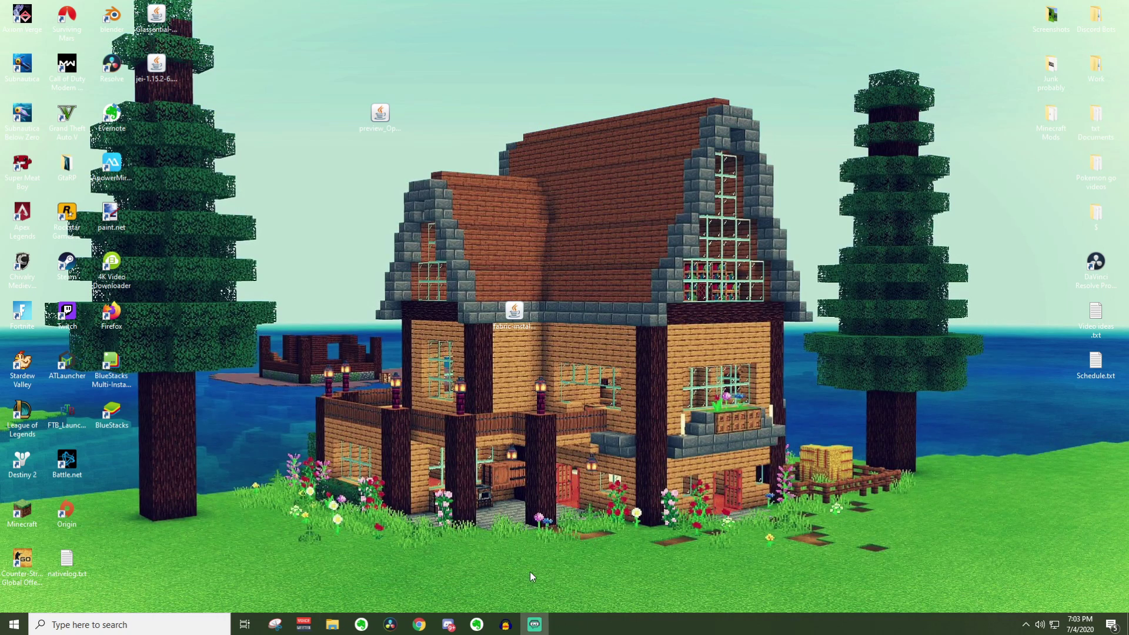
Launch Minecraft 1.16.1 in a maximized window and check the installed mods list, returning to the title screen.
double_click(23, 513)
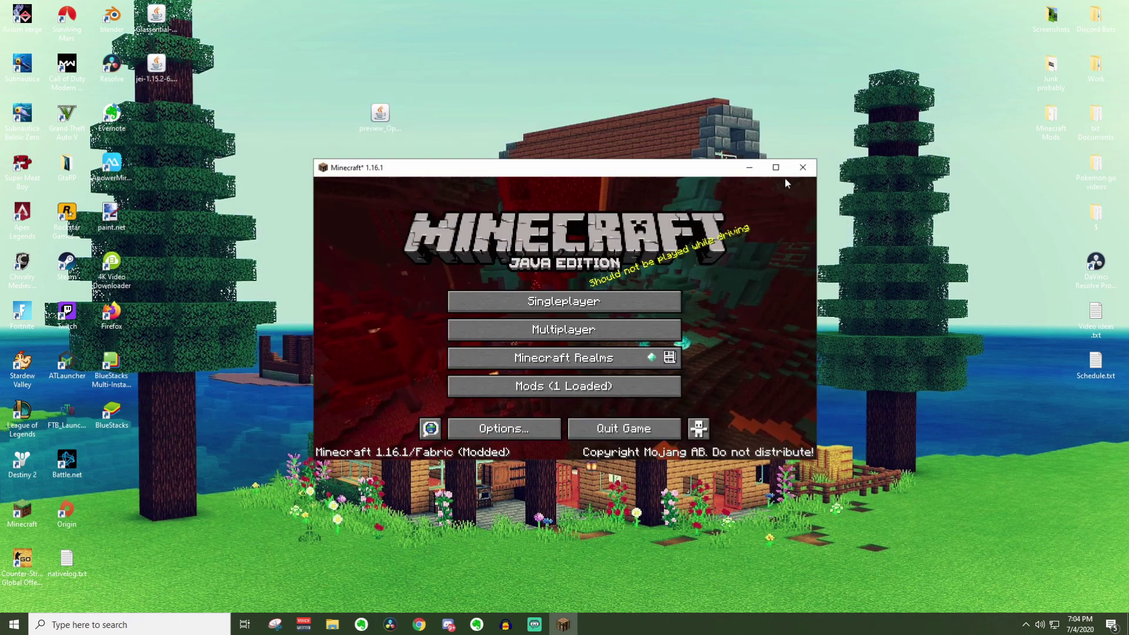
click(784, 154)
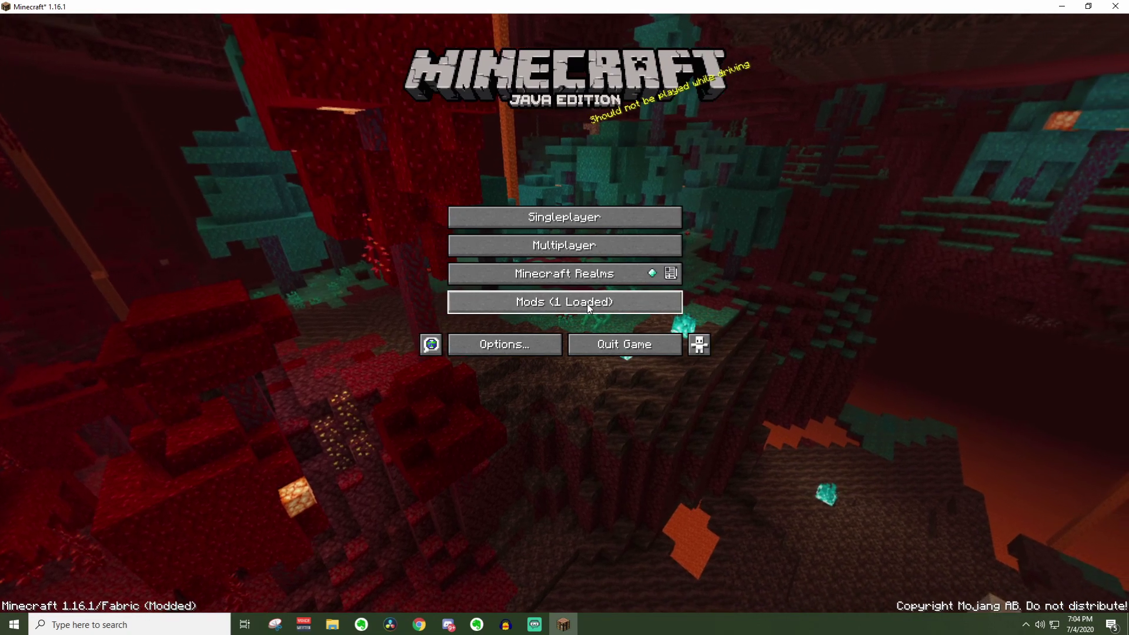
click(558, 306)
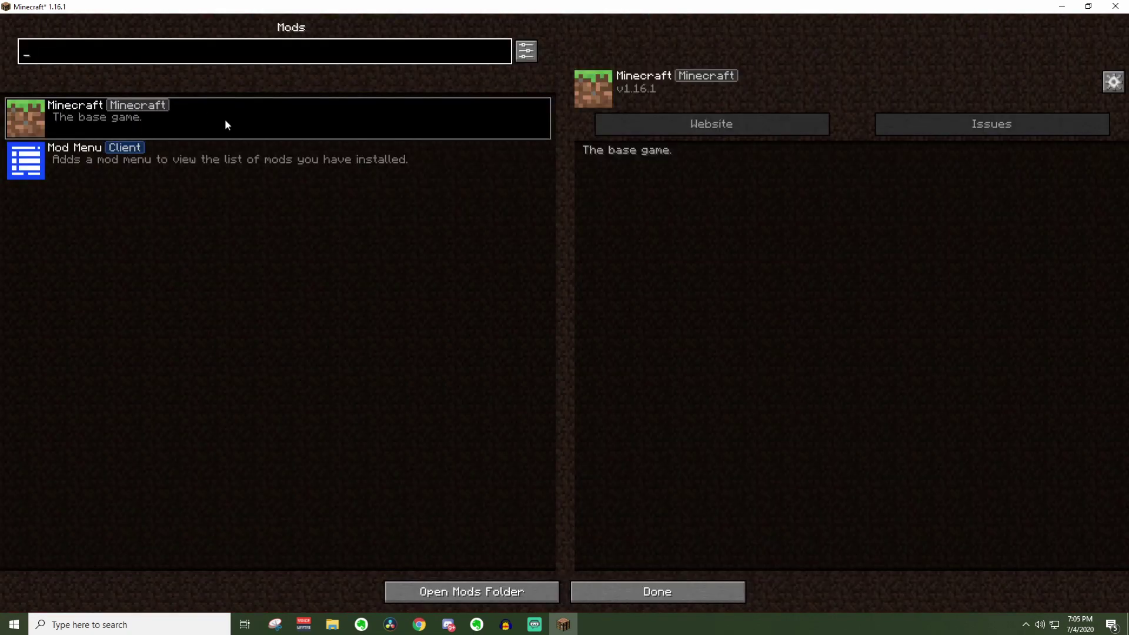
click(682, 592)
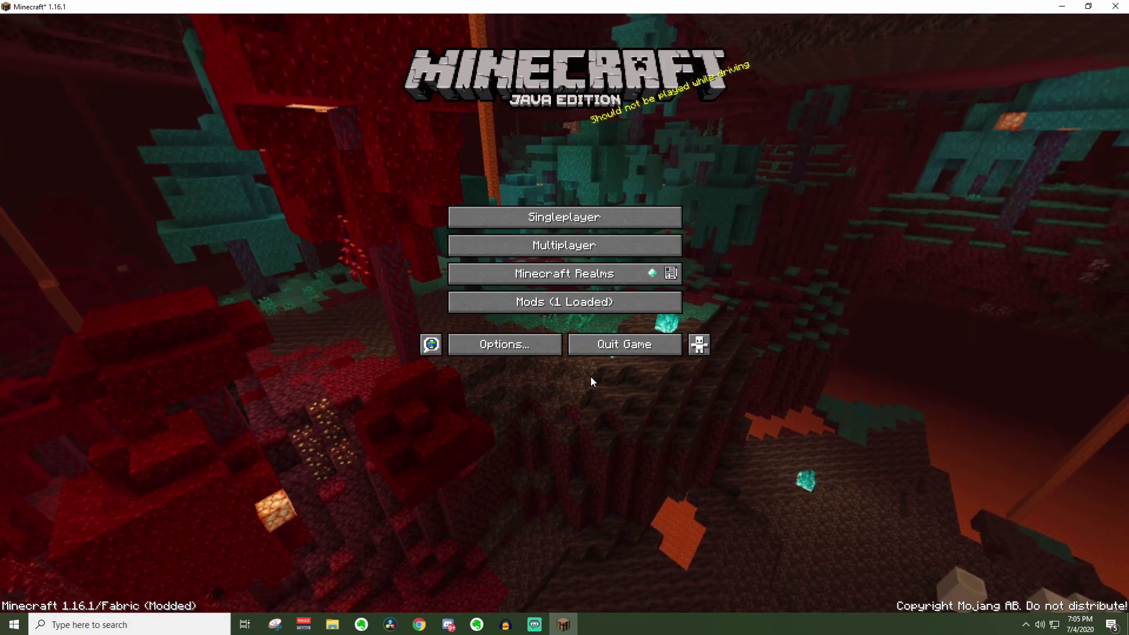